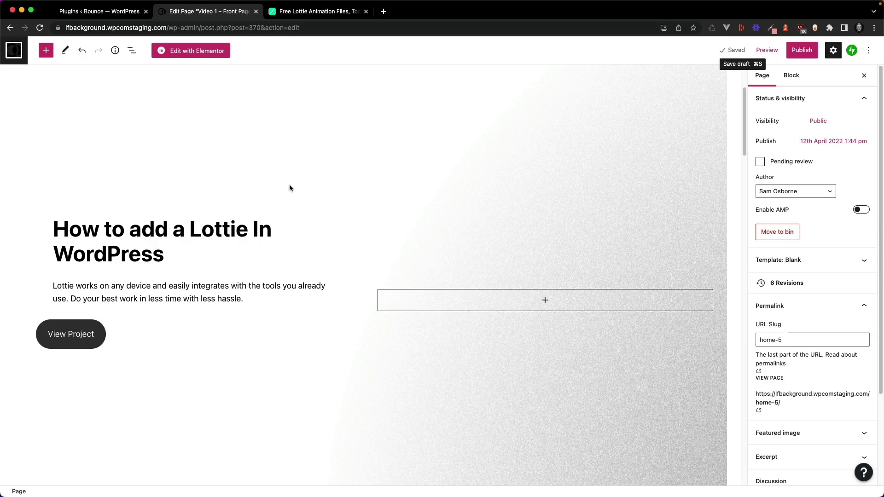
# Check the Plugins list and LottieFiles settings to confirm a logged-in account with all three sharing options checked.
pyautogui.click(125, 14)
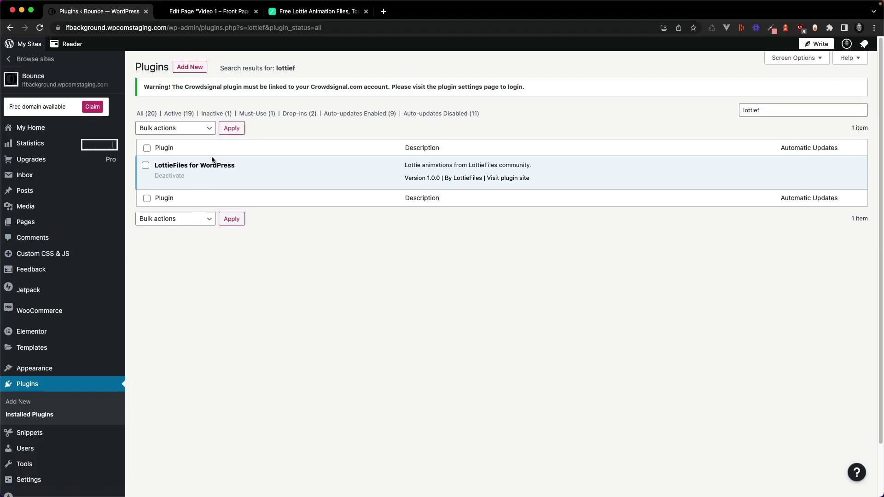
pyautogui.scroll(-3, 65, 355)
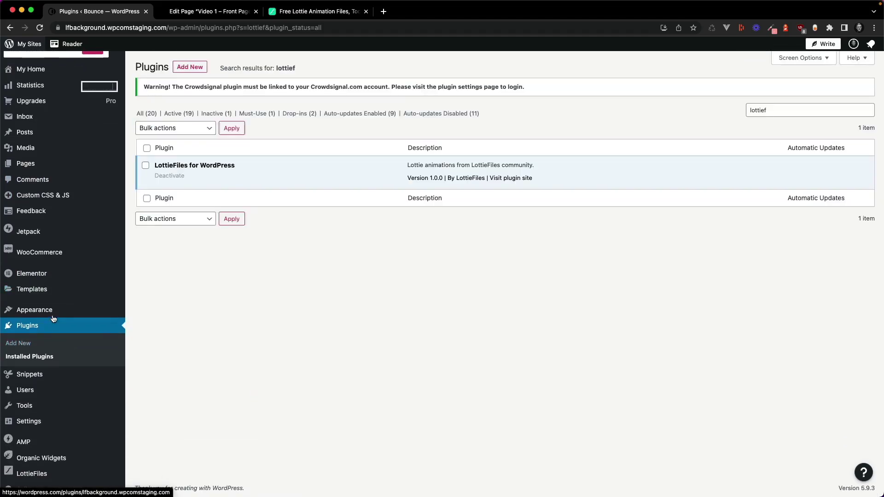
pyautogui.click(39, 478)
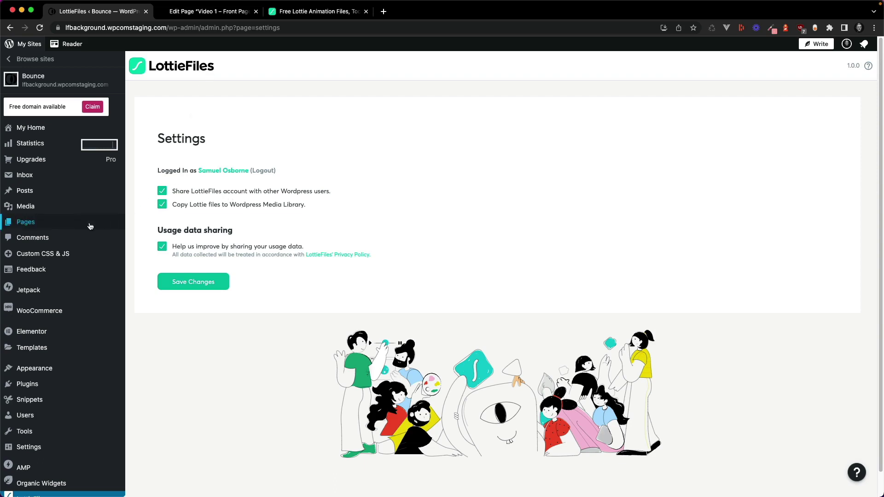
pyautogui.moveTo(81, 222)
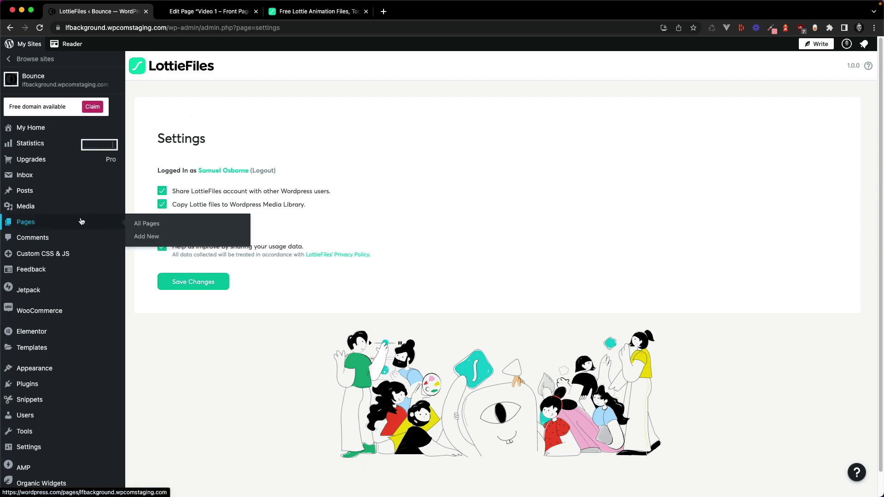
# Back on the landing page, insert a Lottie block via 'lottie' search in the empty hero column.
pyautogui.click(191, 14)
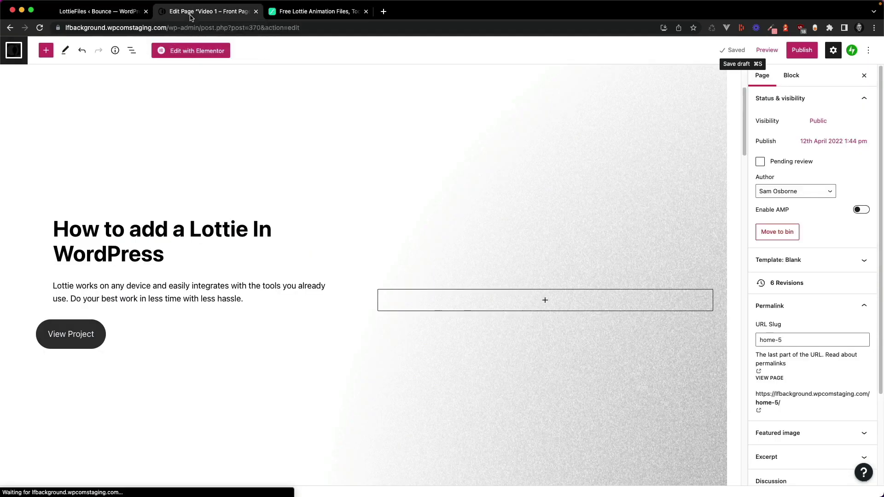
pyautogui.click(546, 300)
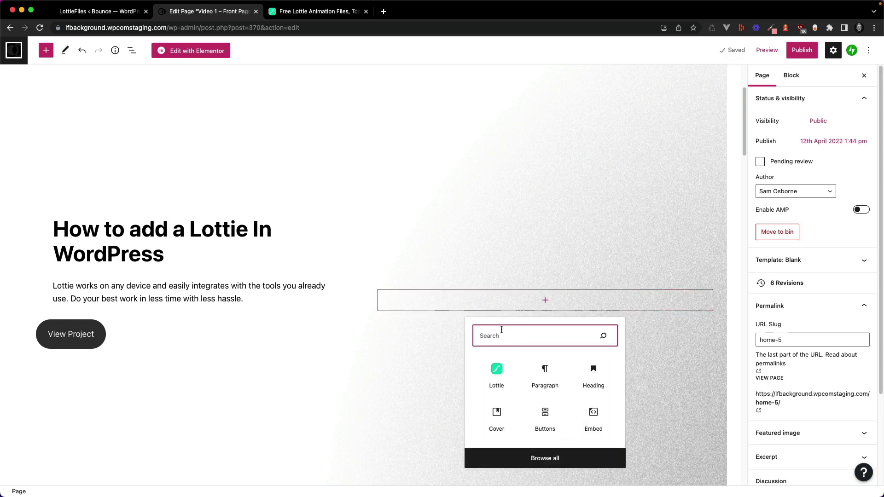
pyautogui.write('lot')
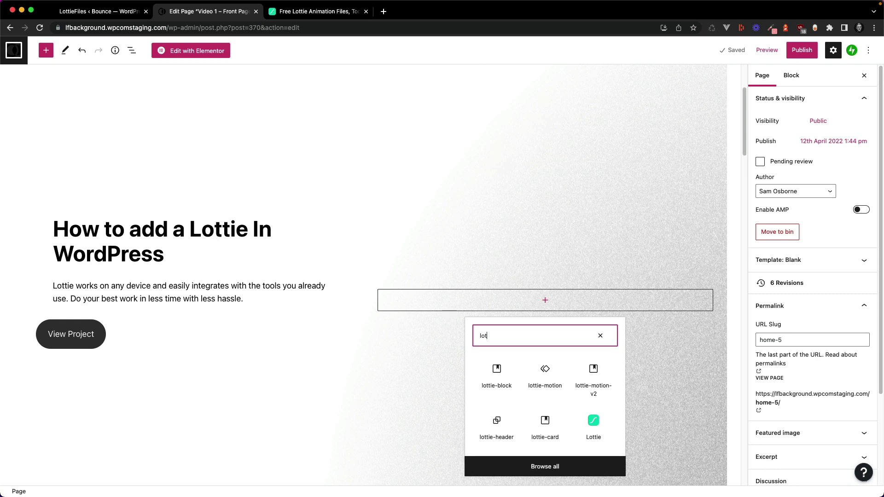
pyautogui.write('tie')
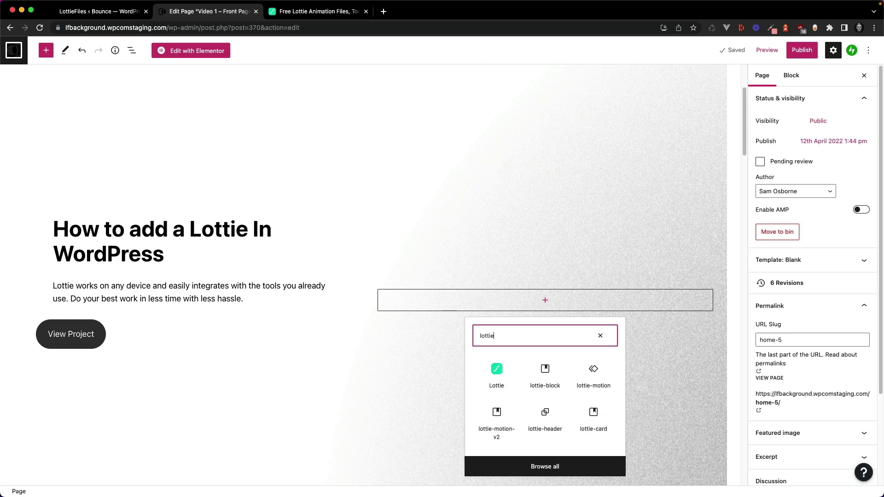
pyautogui.click(491, 373)
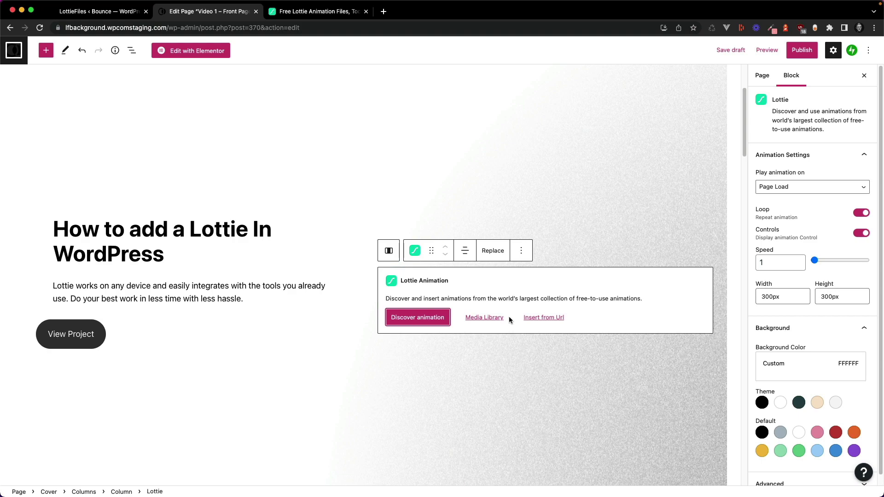
pyautogui.click(443, 319)
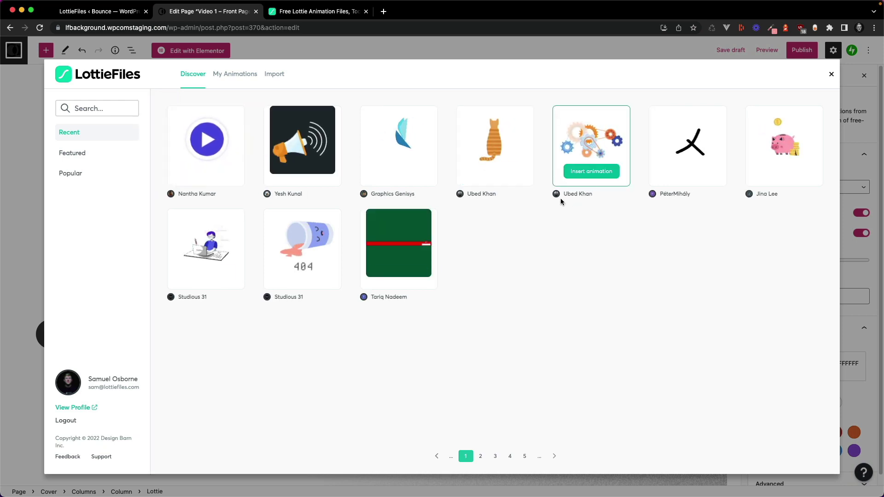
# Browse the Featured and Popular animations, then the account's liked, public and private animations.
pyautogui.click(108, 154)
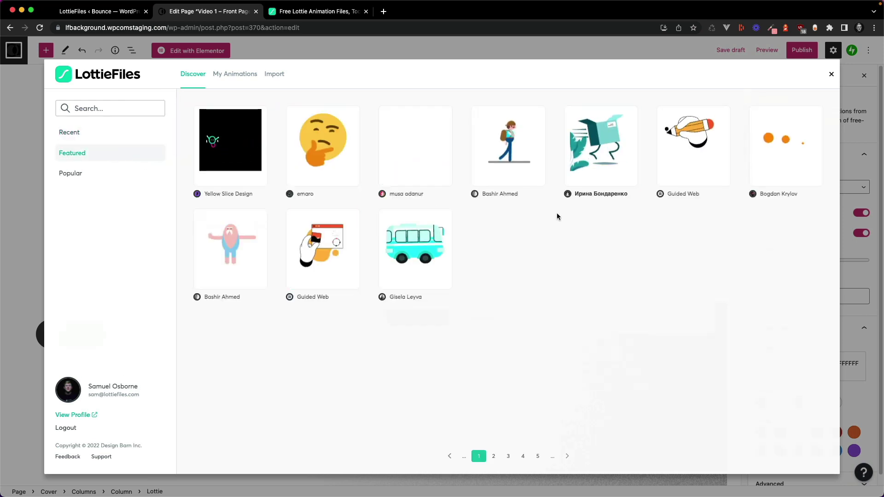
pyautogui.click(88, 178)
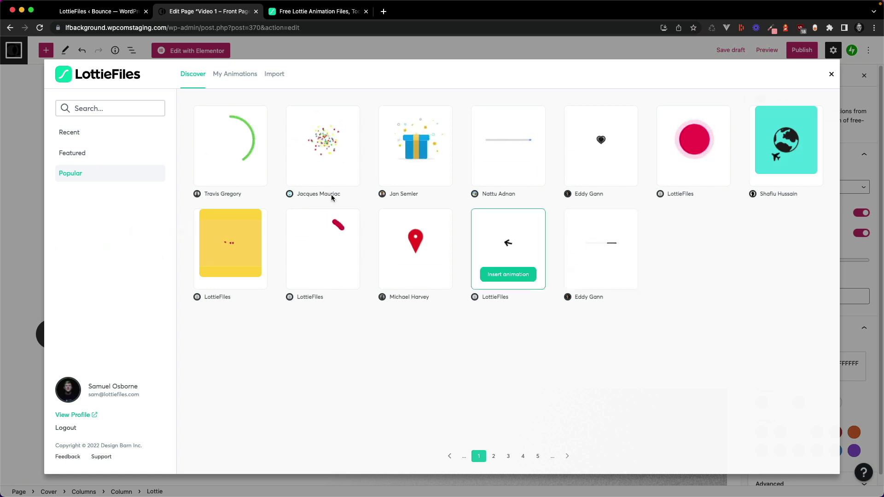
pyautogui.click(237, 83)
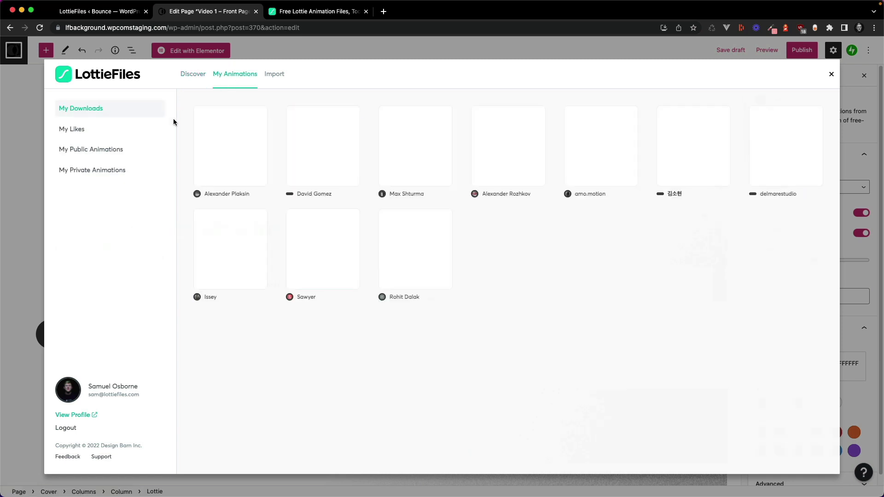
pyautogui.click(104, 132)
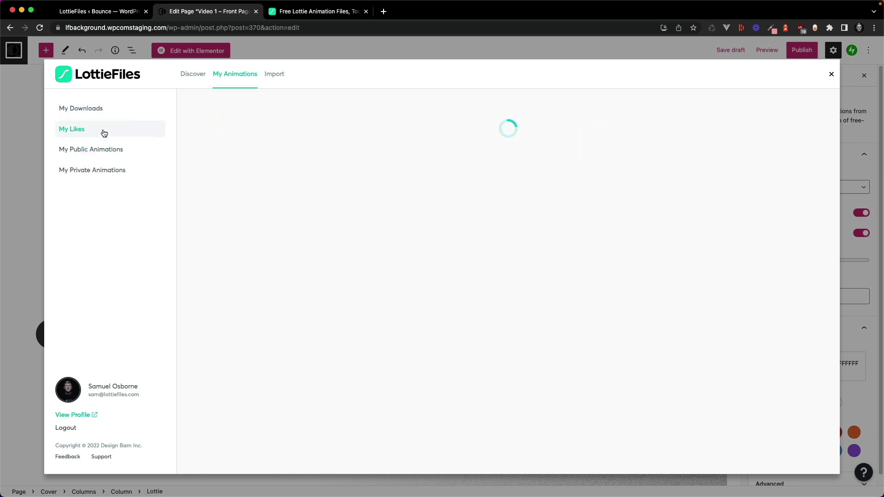
pyautogui.click(112, 151)
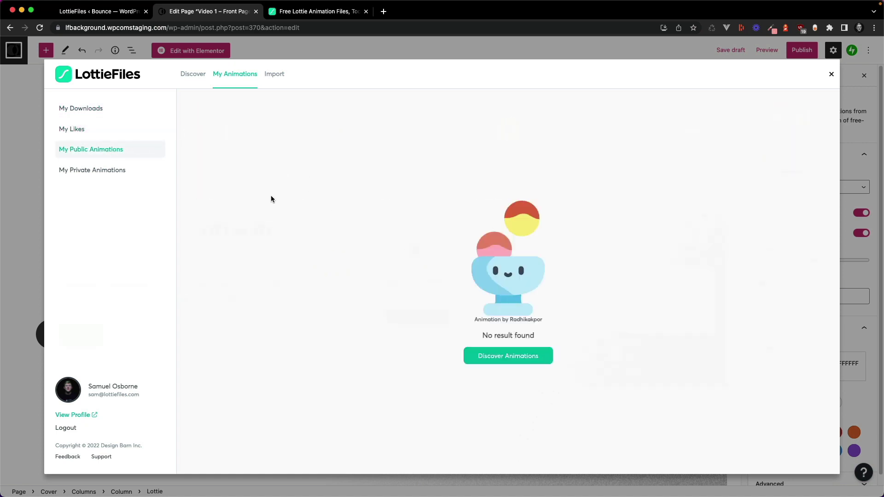
pyautogui.click(138, 172)
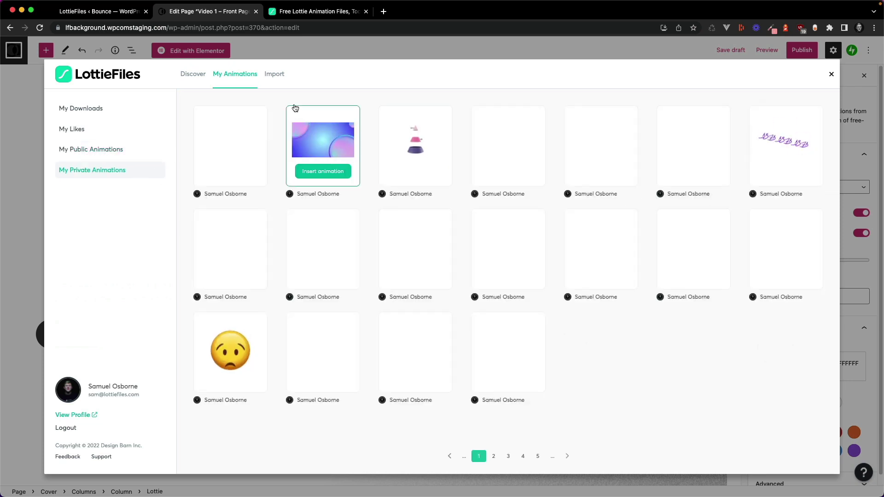
# Look over the Import options, then insert an animation from page 2 of the private animations.
pyautogui.click(277, 78)
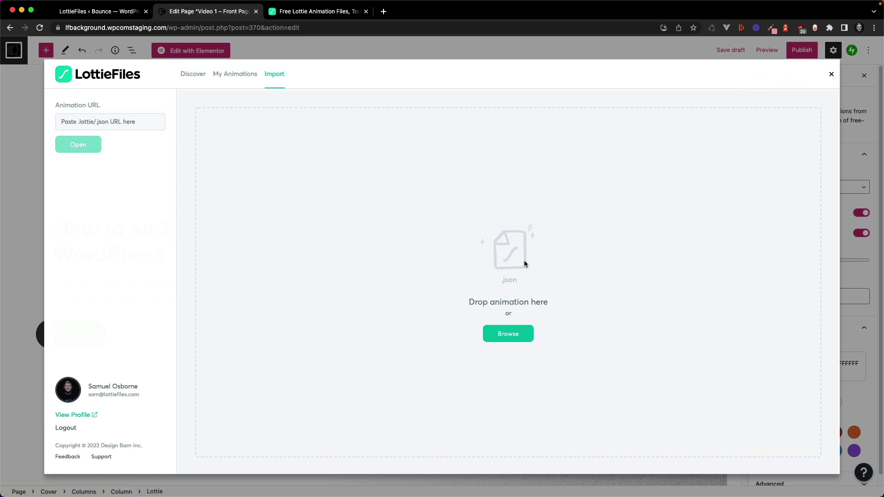
pyautogui.click(253, 83)
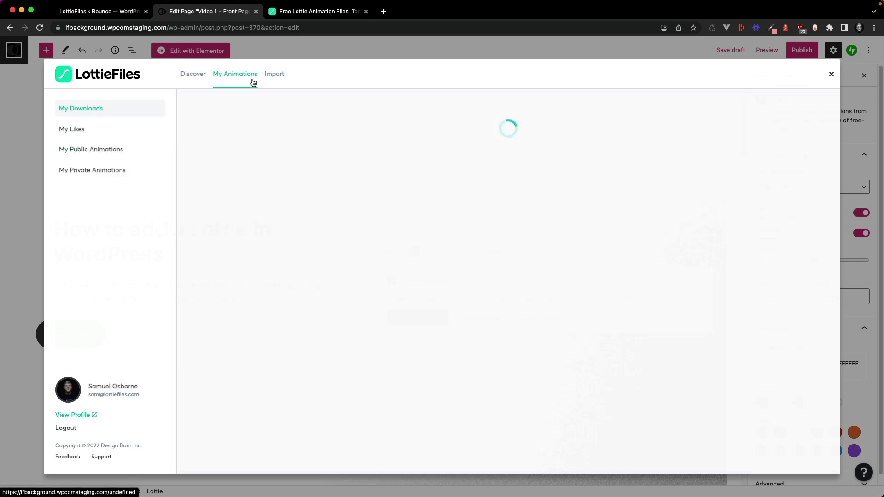
pyautogui.click(115, 170)
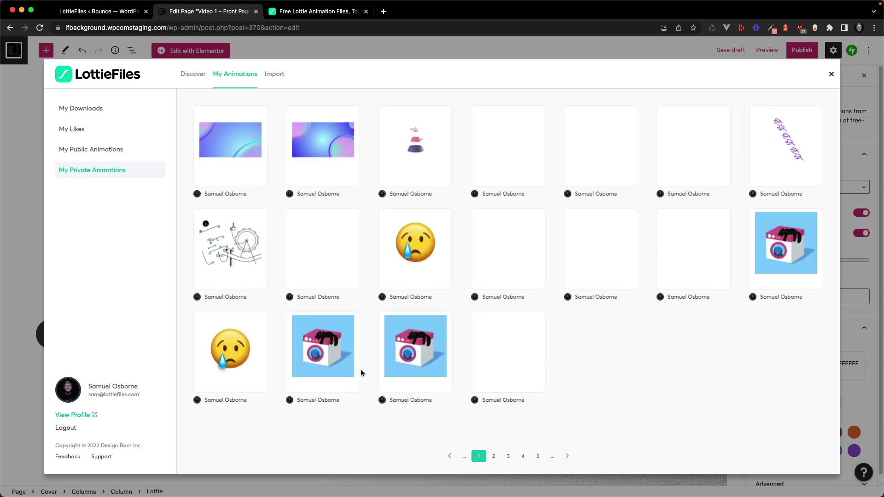
pyautogui.click(481, 456)
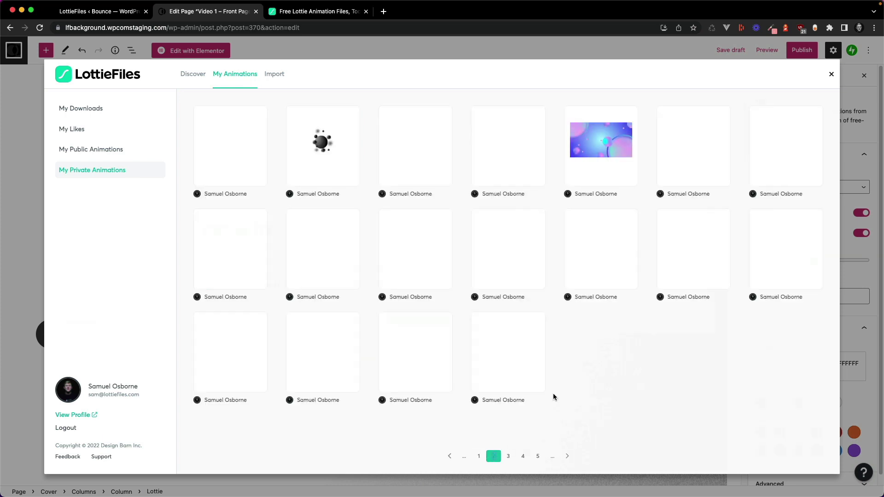
pyautogui.moveTo(322, 171)
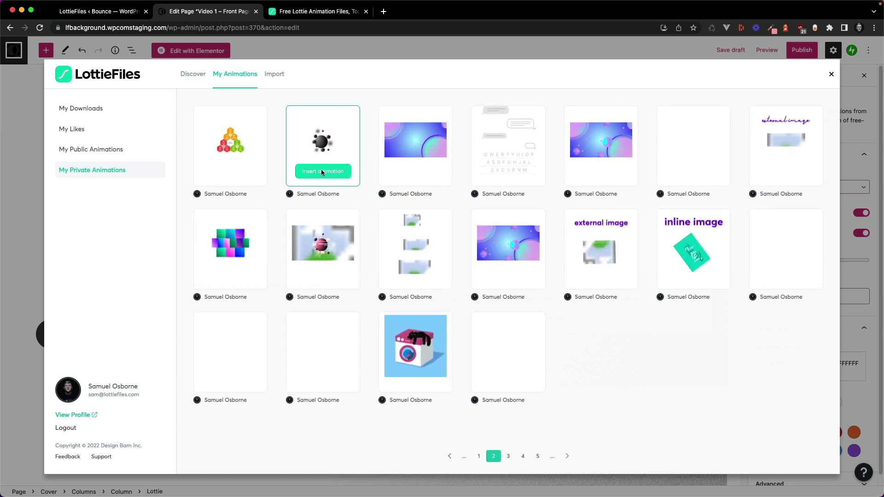
pyautogui.click(322, 171)
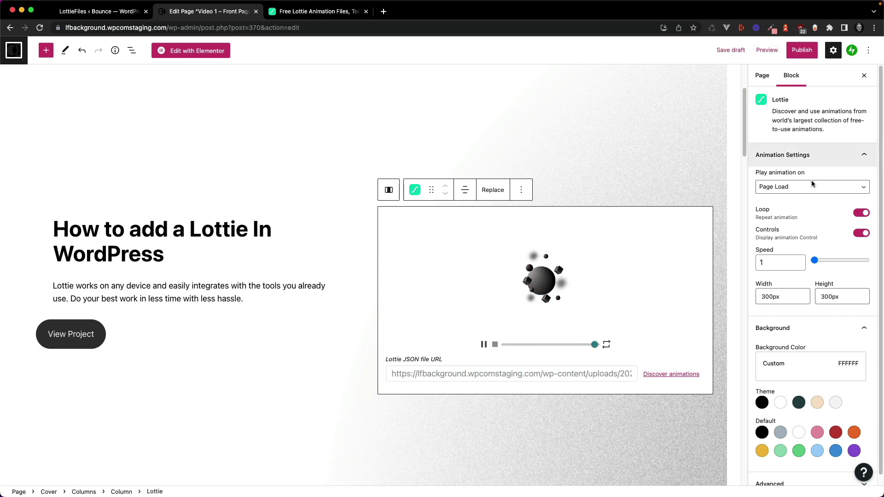
# Keep the animation playing on Page Load, turn Controls off, and clear the background to transparent.
pyautogui.click(791, 191)
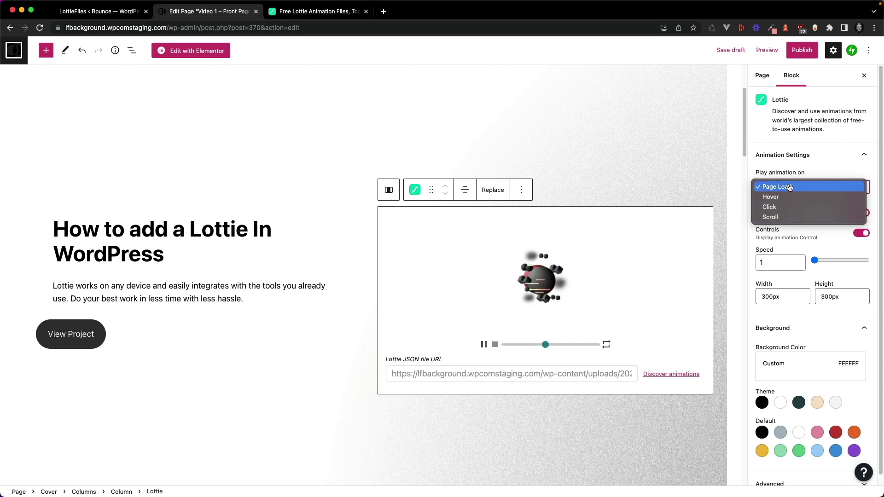
pyautogui.click(793, 181)
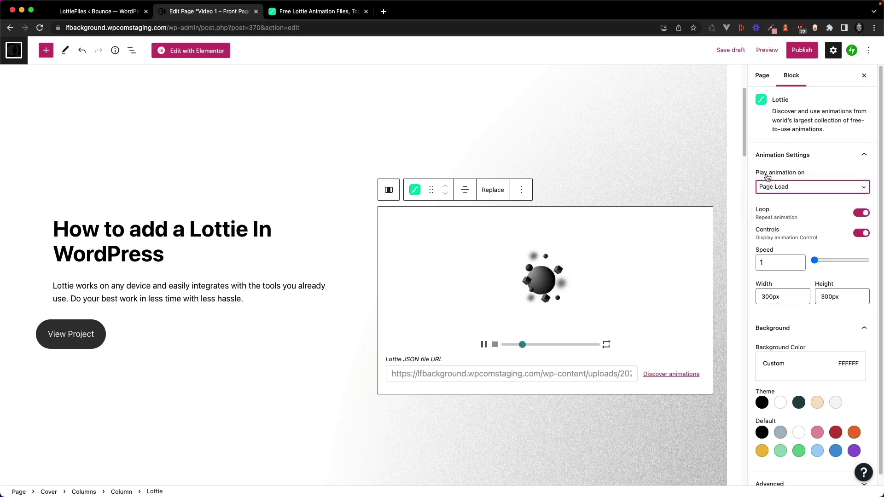
pyautogui.scroll(-1, 783, 194)
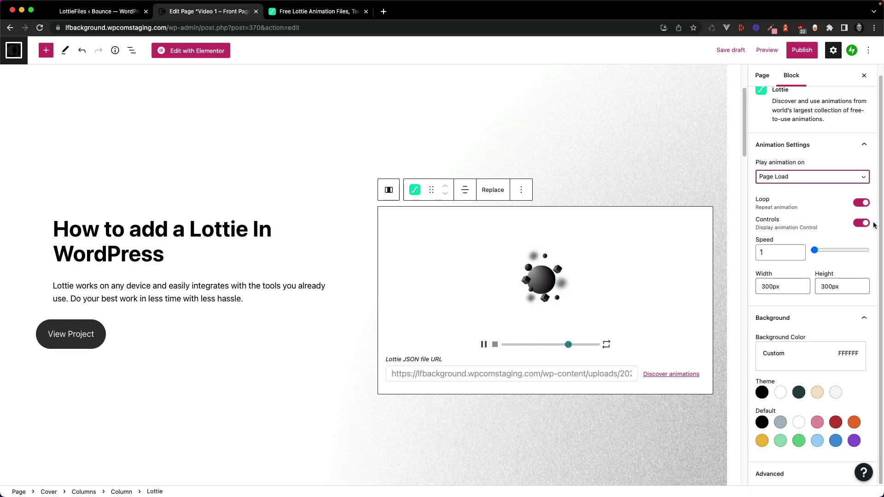
pyautogui.click(858, 223)
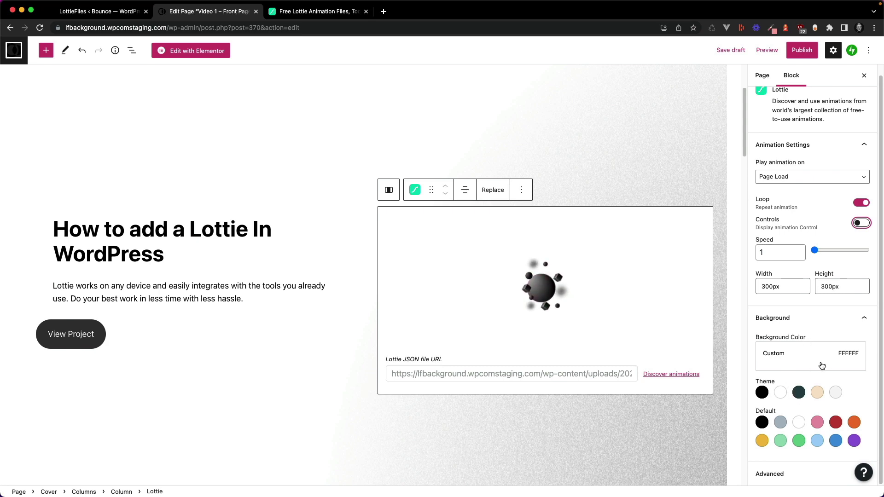
pyautogui.click(782, 393)
pyautogui.click(782, 393)
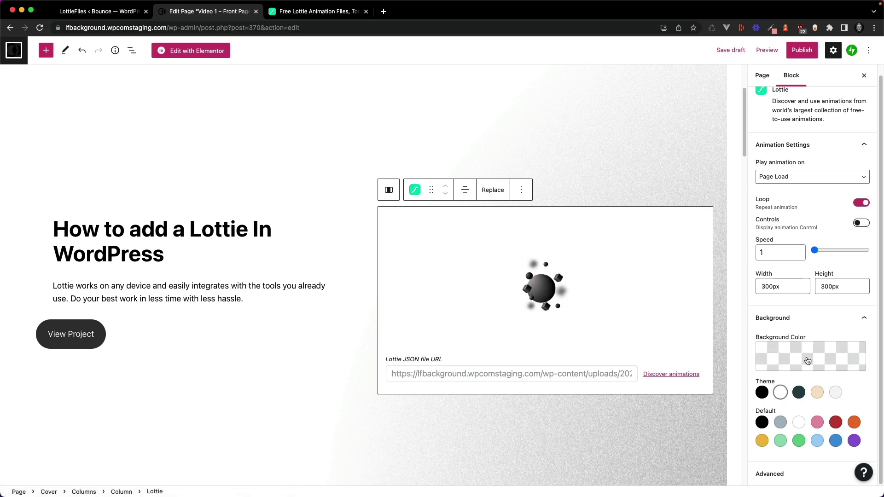
pyautogui.click(808, 479)
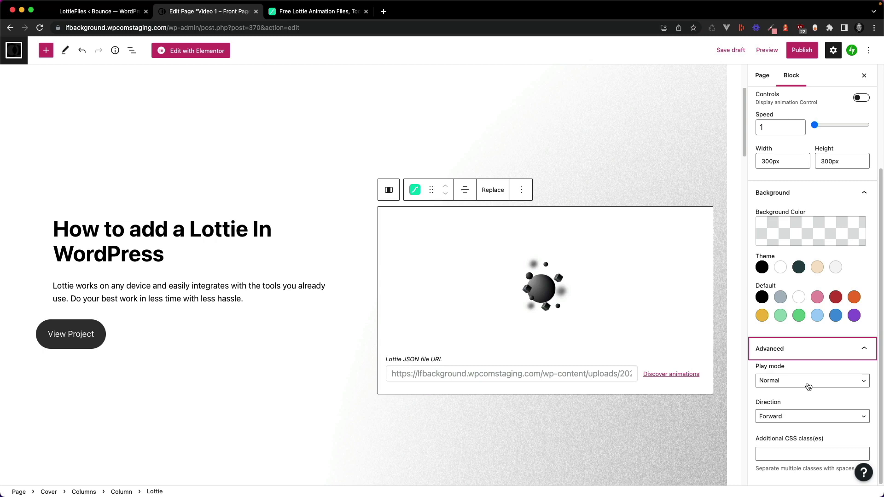
# Leave the advanced Play mode at Normal and the Direction at Forward.
pyautogui.click(809, 387)
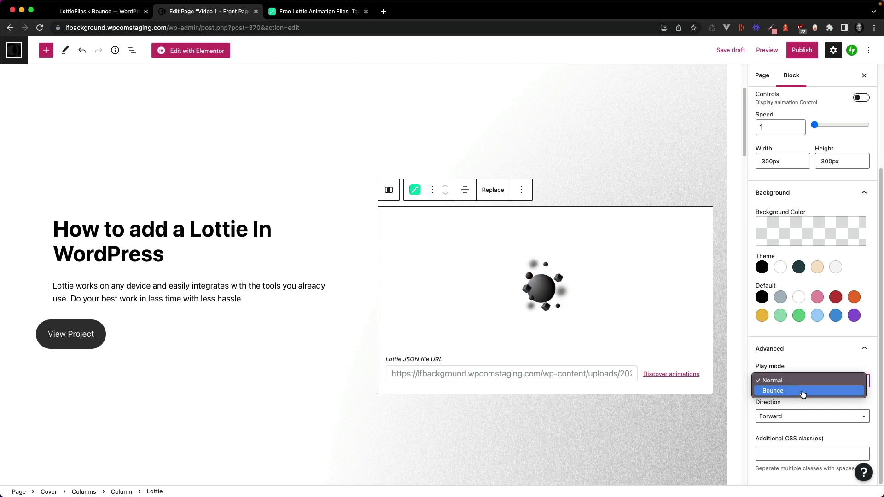
pyautogui.click(768, 378)
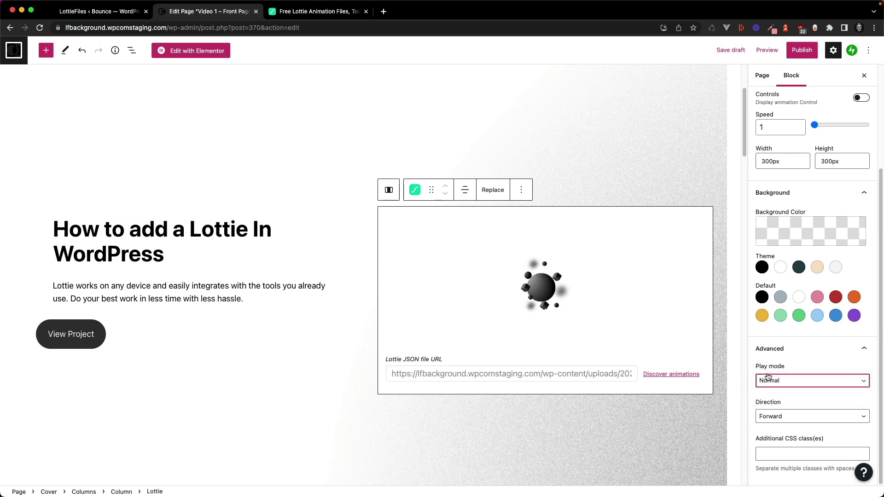
pyautogui.click(787, 422)
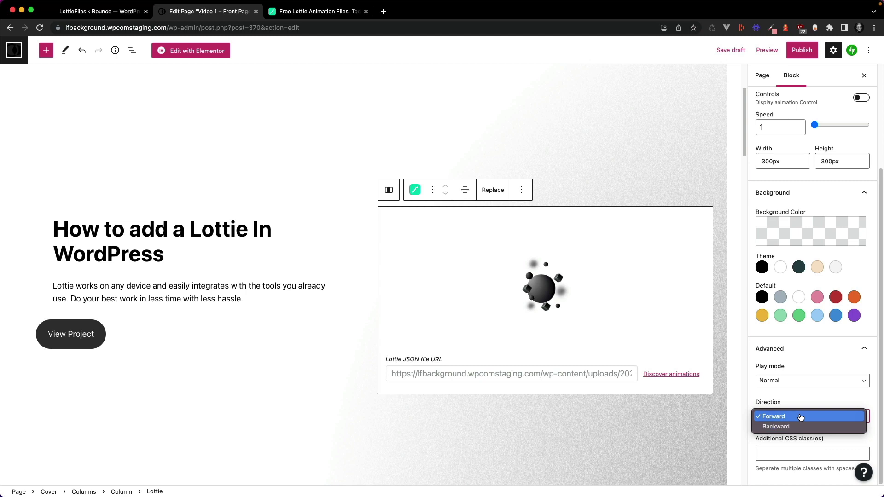
pyautogui.click(801, 417)
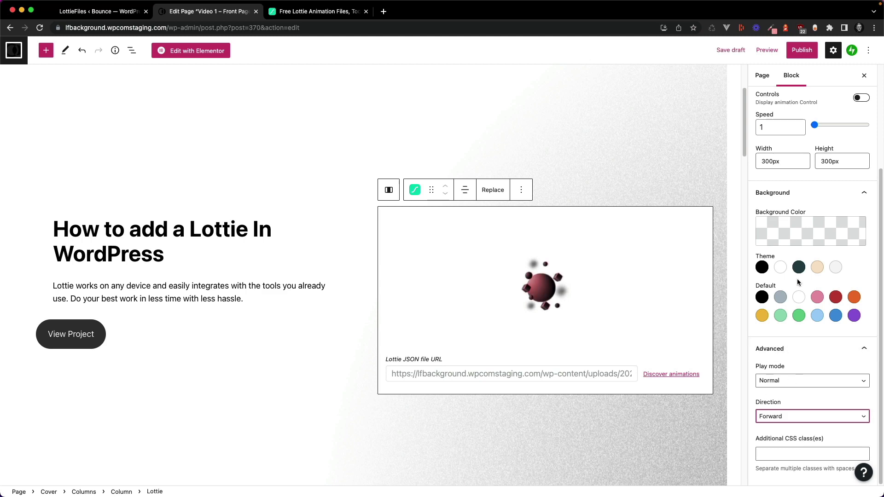
pyautogui.scroll(5, 789, 357)
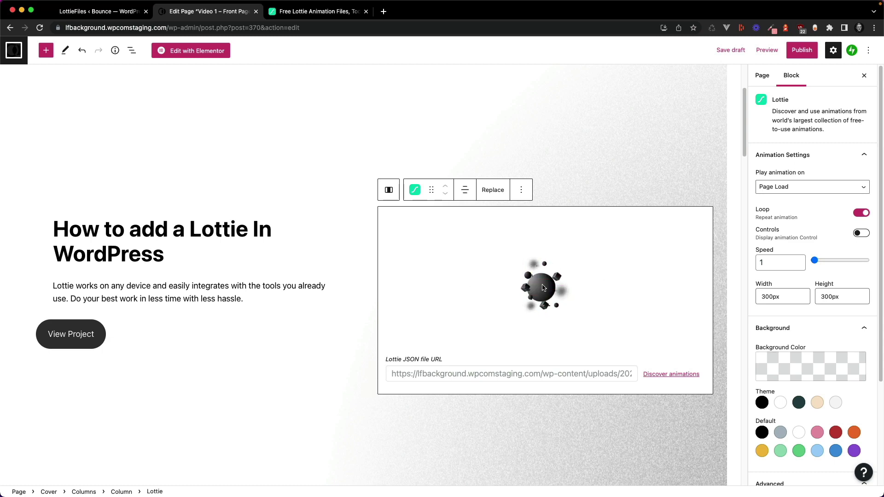
# Clear the 300px Width and Height values of the Lottie block and save the draft.
pyautogui.scroll(1, 546, 280)
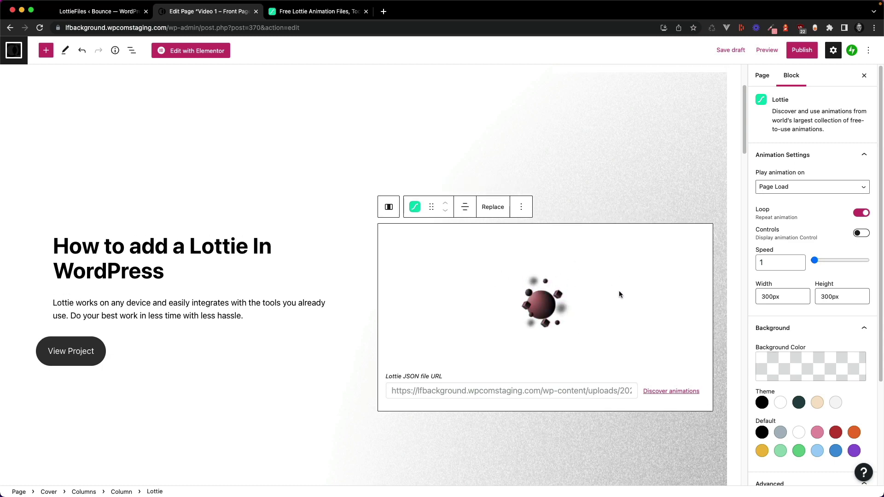
pyautogui.moveTo(783, 297); pyautogui.dragTo(742, 294)
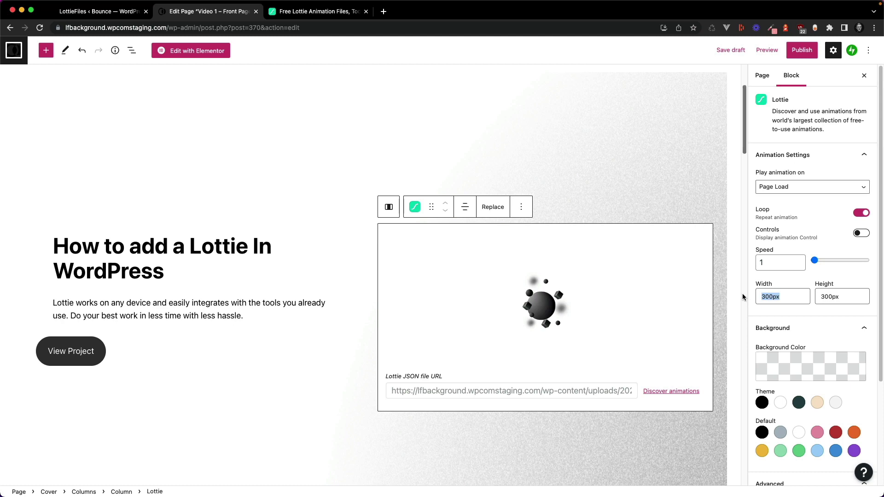
pyautogui.press('BackSpace')
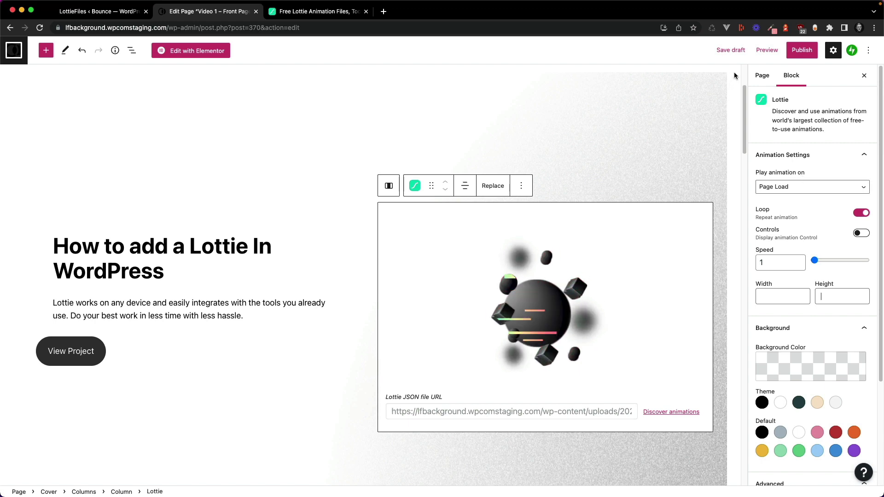
pyautogui.click(736, 49)
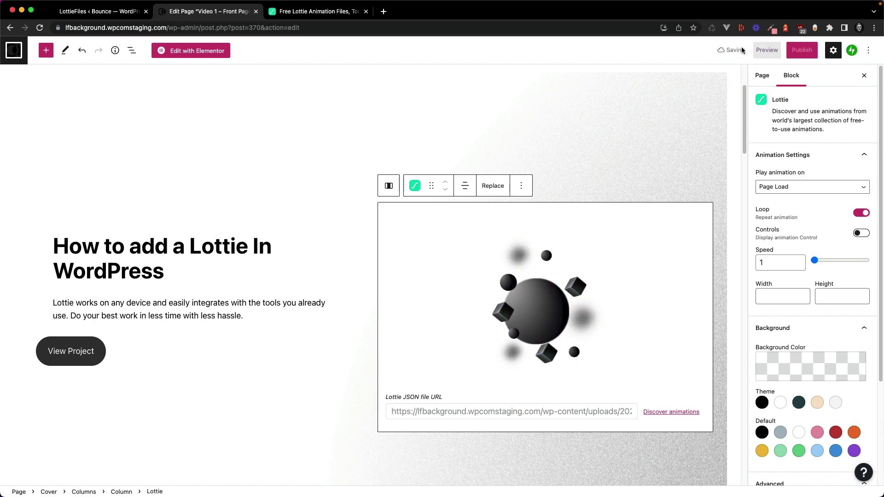
# Preview the page in a new tab, check the animation beside the hero text, and return to the editor.
pyautogui.click(767, 52)
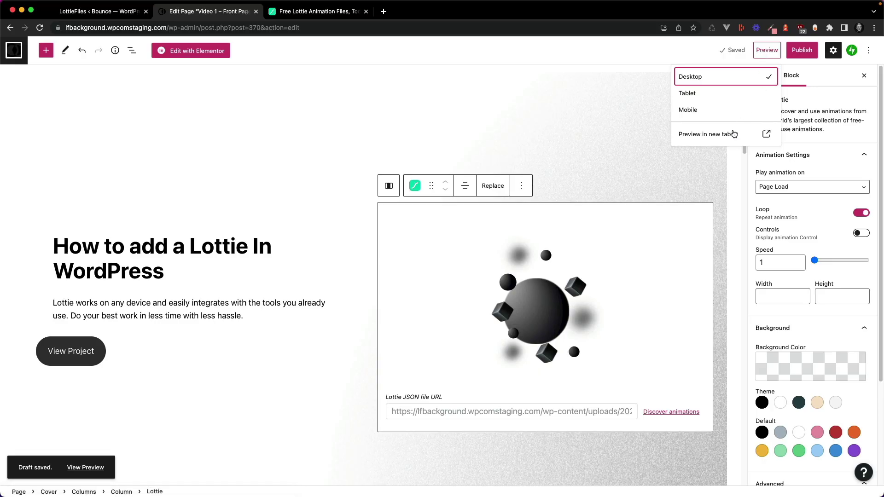
pyautogui.click(716, 136)
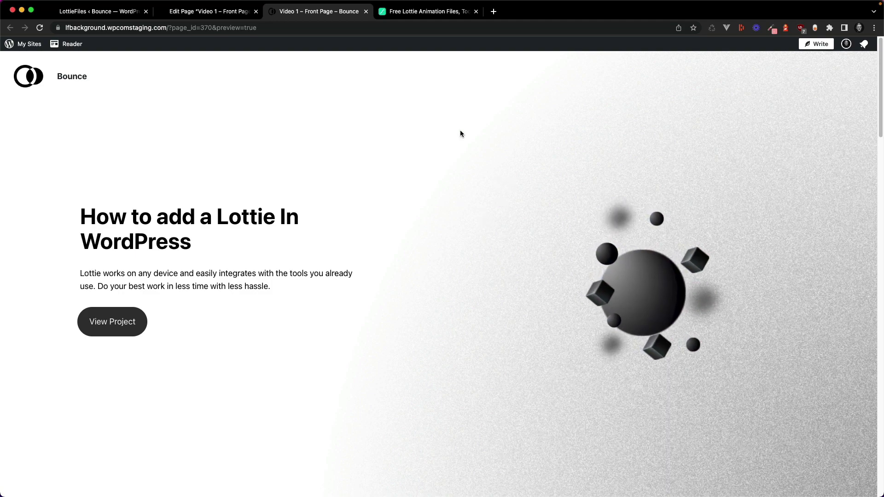
pyautogui.click(209, 11)
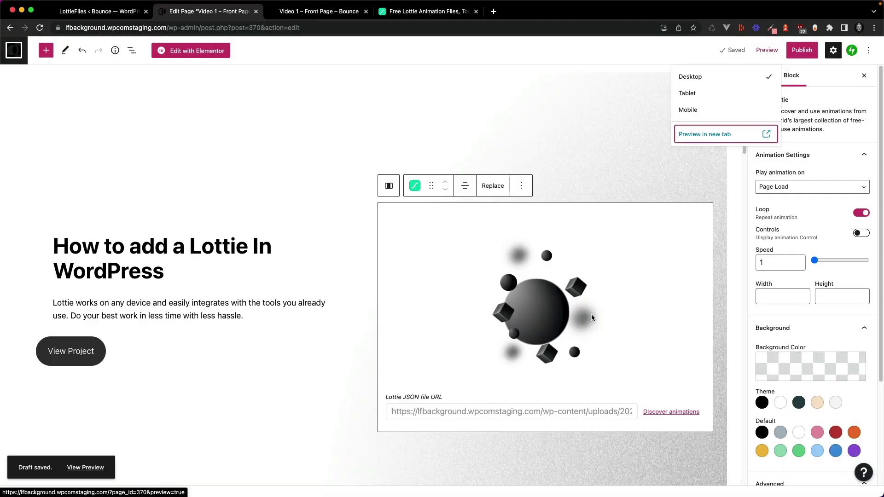
pyautogui.click(318, 11)
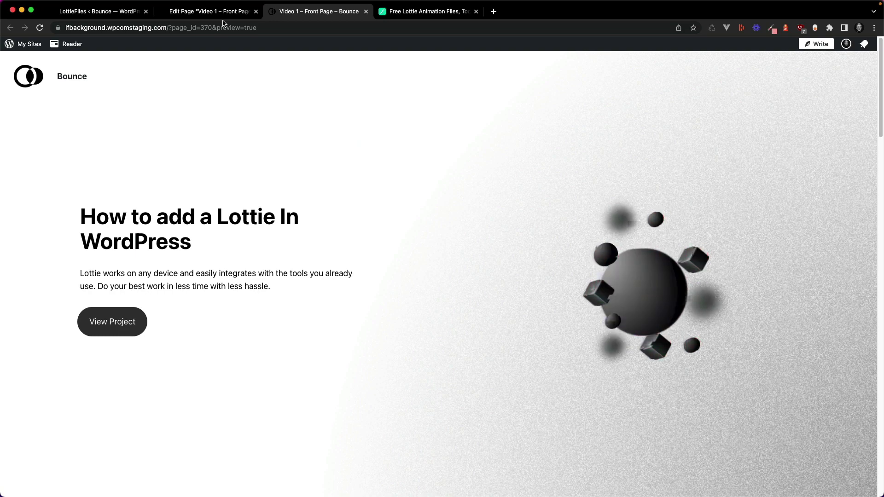
pyautogui.hotkey('ctrl', 'shift', 'Tab')
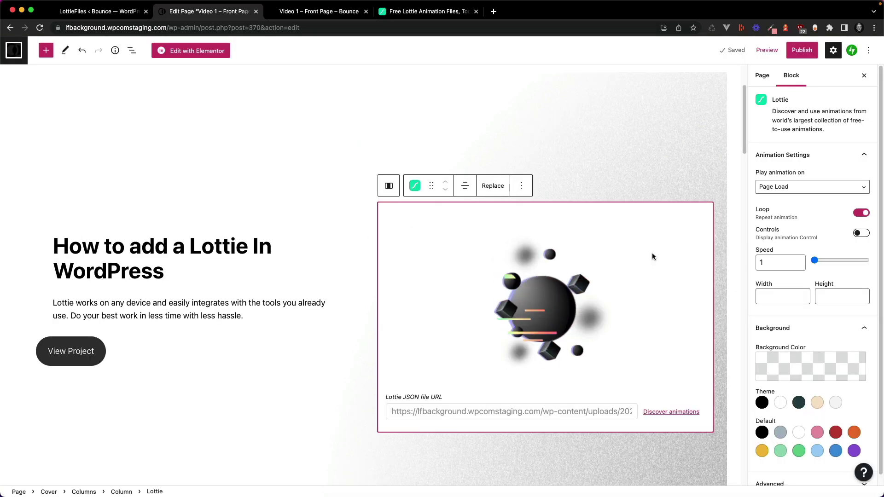